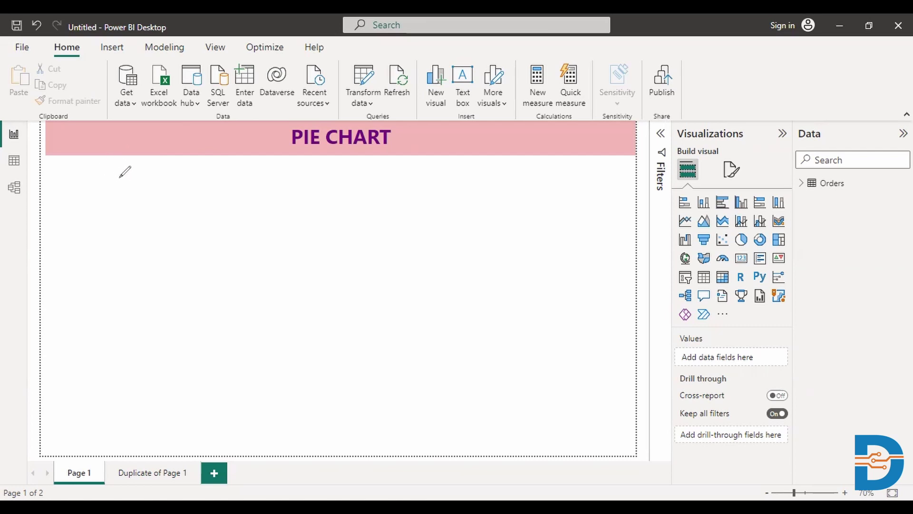
Clear the handwritten notes from the report page and expand the Orders table's fields.
mouse_move(104, 175)
left_mouse_down()
mouse_move(124, 186)
mouse_move(149, 168)
mouse_move(175, 184)
mouse_move(166, 207)
mouse_move(183, 184)
mouse_move(210, 185)
mouse_move(219, 174)
mouse_move(361, 172)
left_mouse_up()
mouse_move(352, 165)
left_mouse_down()
mouse_move(353, 180)
mouse_move(397, 178)
mouse_move(386, 182)
left_mouse_up()
mouse_move(407, 163)
left_mouse_down()
mouse_move(524, 174)
mouse_move(486, 184)
mouse_move(508, 184)
mouse_move(471, 176)
left_mouse_up()
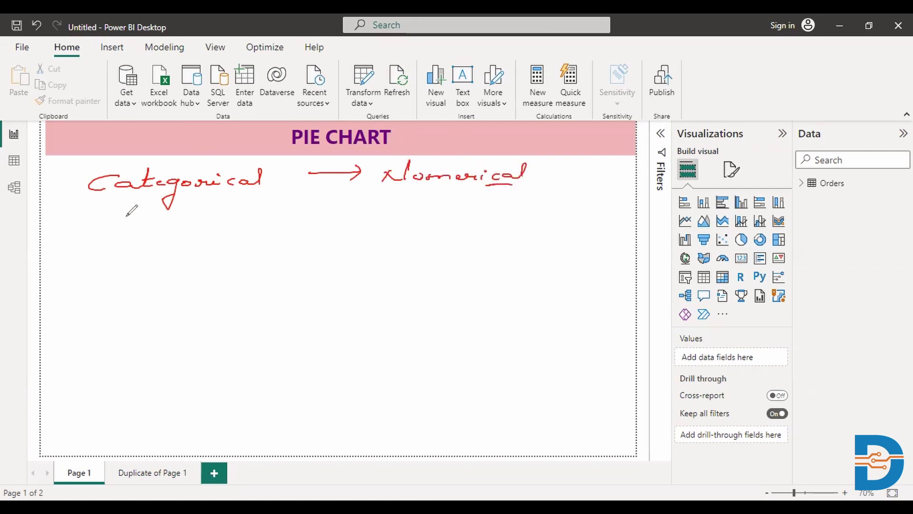
left_click_drag(120, 218, 125, 224)
left_click_drag(108, 218, 133, 217)
mouse_move(116, 245)
left_mouse_down()
mouse_move(162, 251)
mouse_move(161, 281)
mouse_move(174, 248)
mouse_move(235, 244)
left_mouse_up()
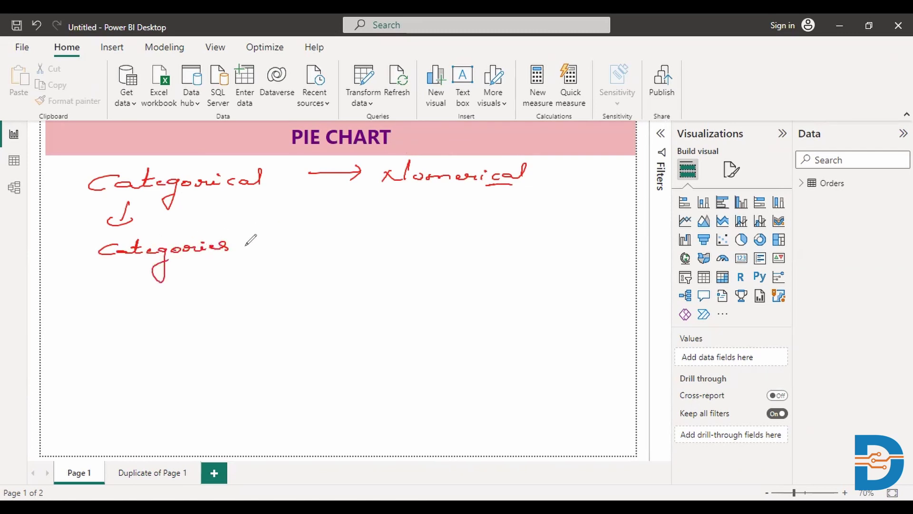
mouse_move(263, 240)
left_mouse_down()
mouse_move(263, 250)
mouse_move(273, 248)
left_mouse_up()
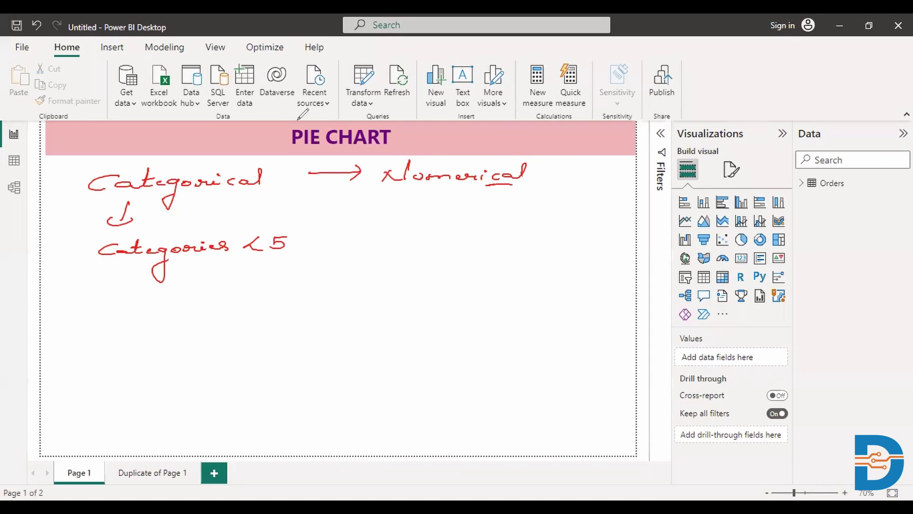
key("Escape")
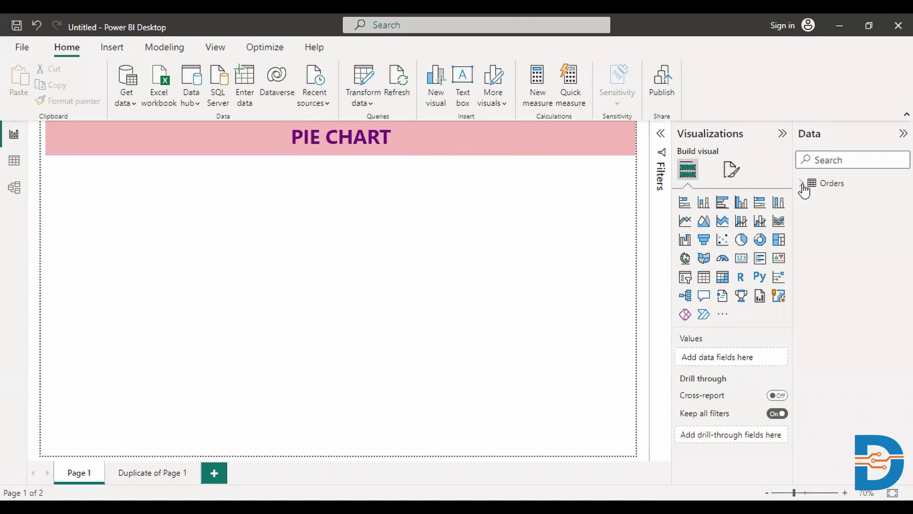
left_click(802, 184)
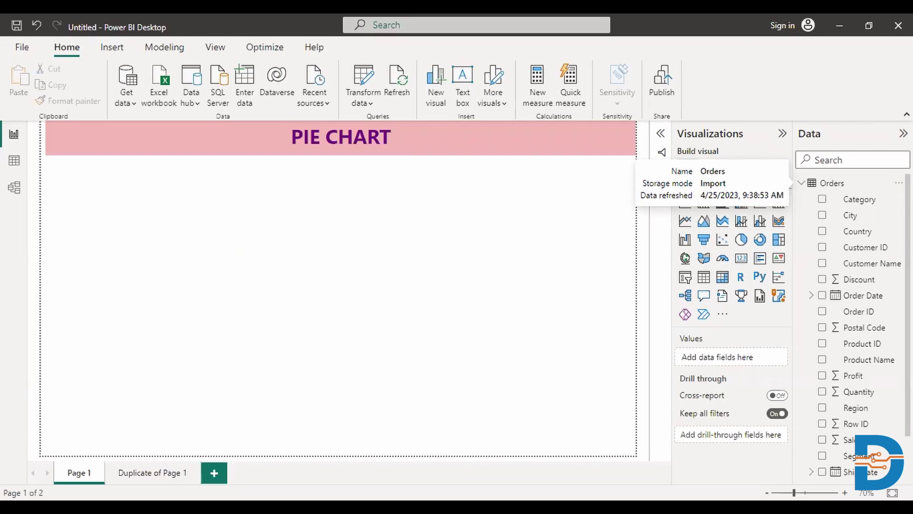
Add a page-filling pie chart of Sum of Sales by Category and dismiss the tip bar.
left_click(742, 241)
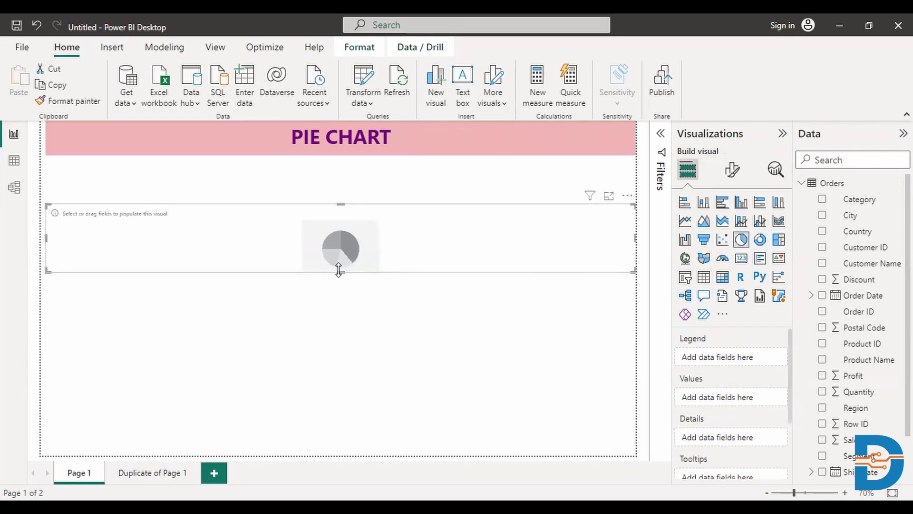
left_click_drag(339, 274, 293, 449)
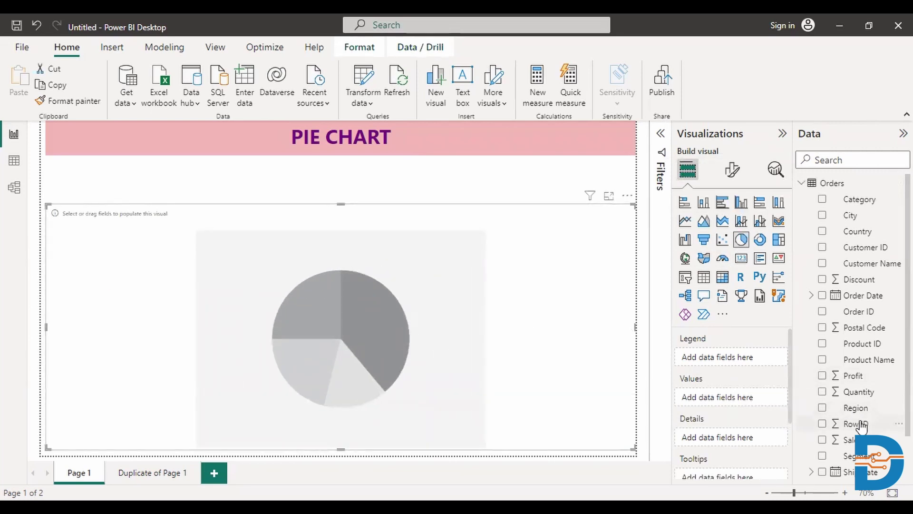
left_click(825, 443)
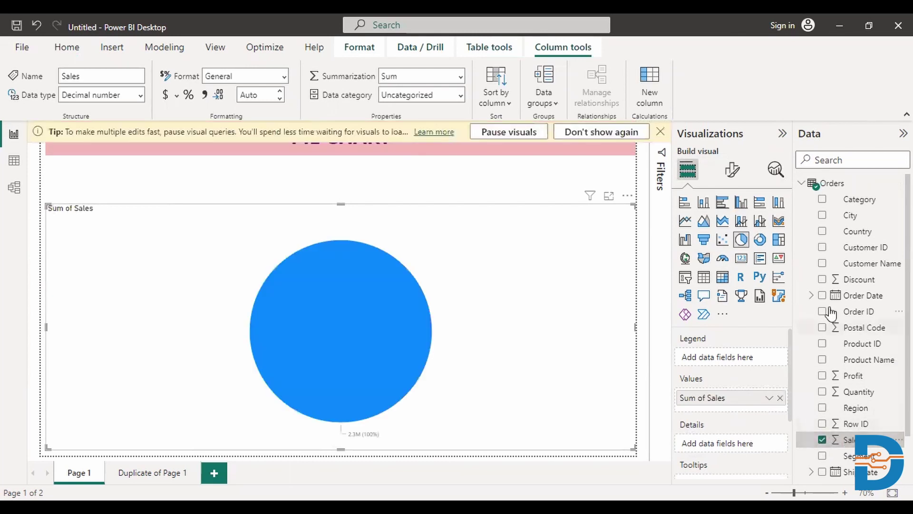
left_click(823, 200)
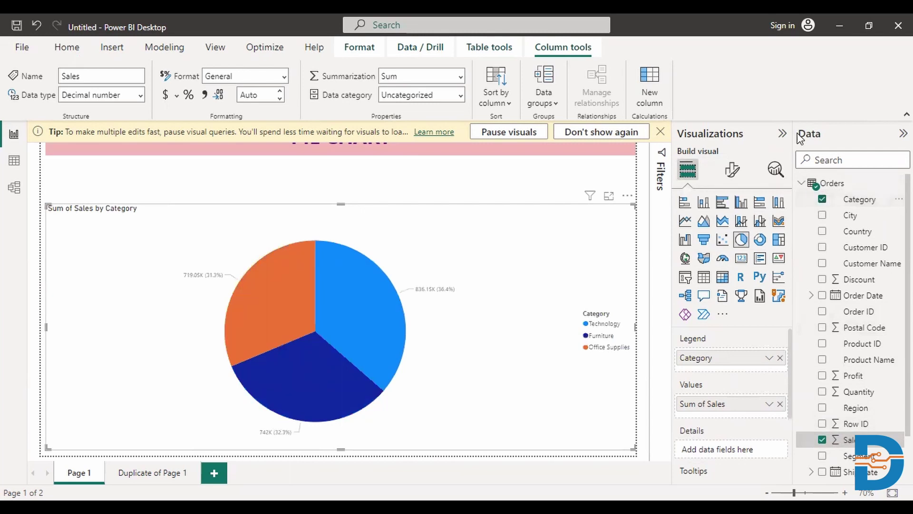
left_click(661, 132)
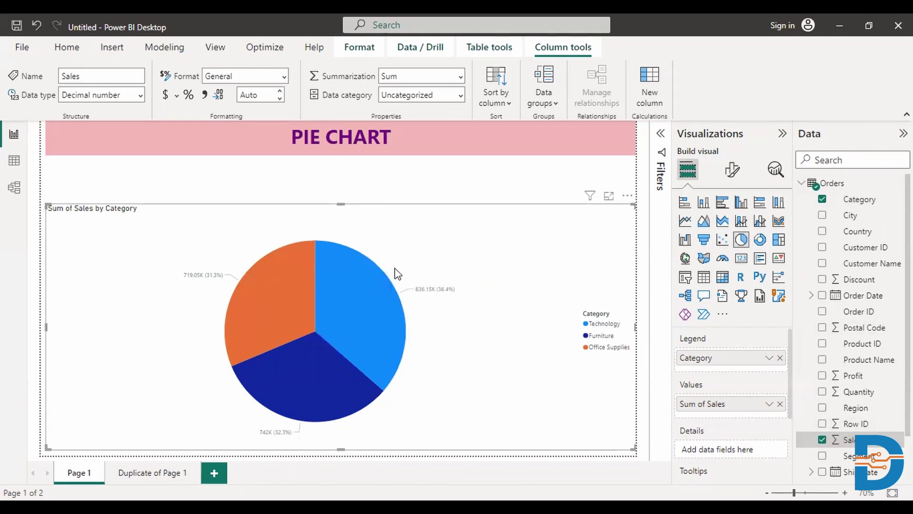
Set detail labels to Inside, showing category, value and percentage (All detail labels).
left_click(733, 170)
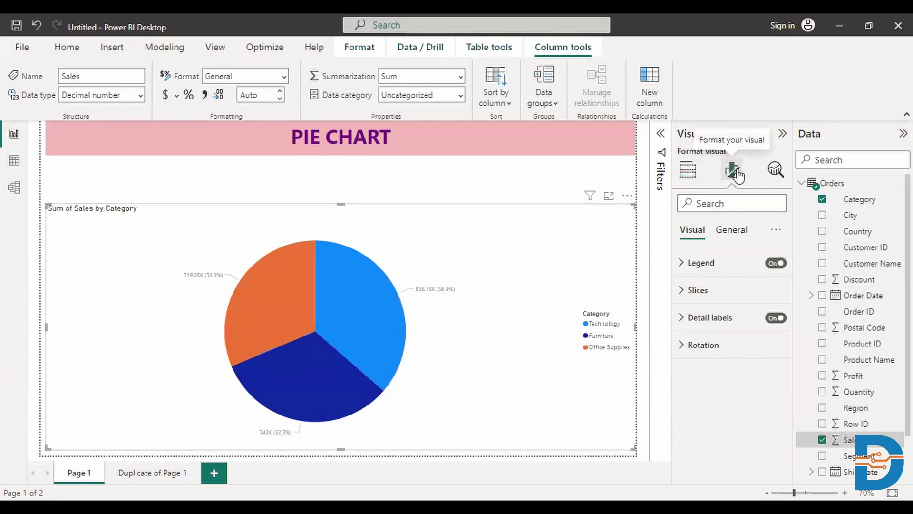
left_click(683, 319)
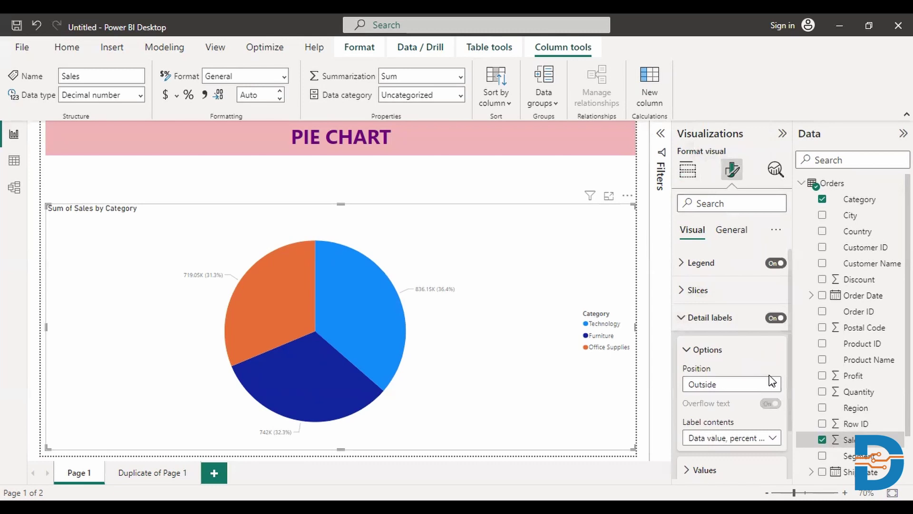
left_click(772, 388)
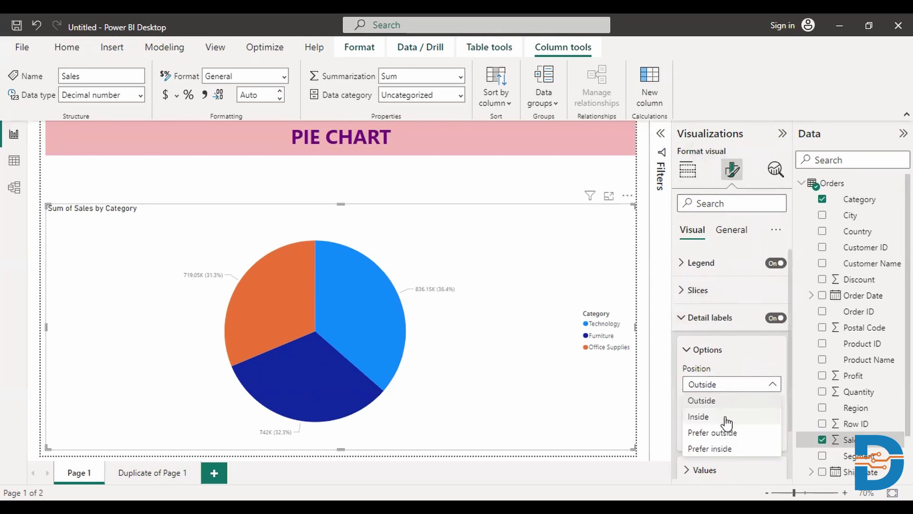
left_click(699, 418)
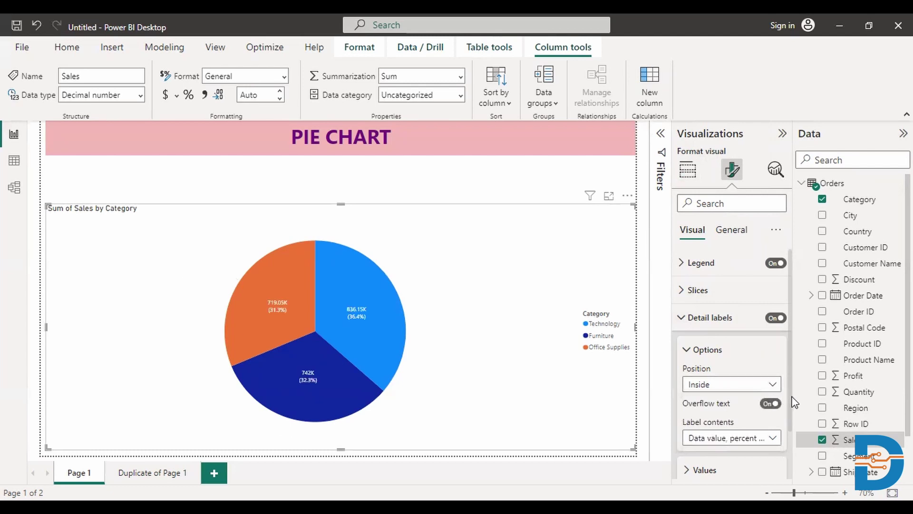
scroll(793, 419, "down", 1)
scroll(790, 420, "down", 2)
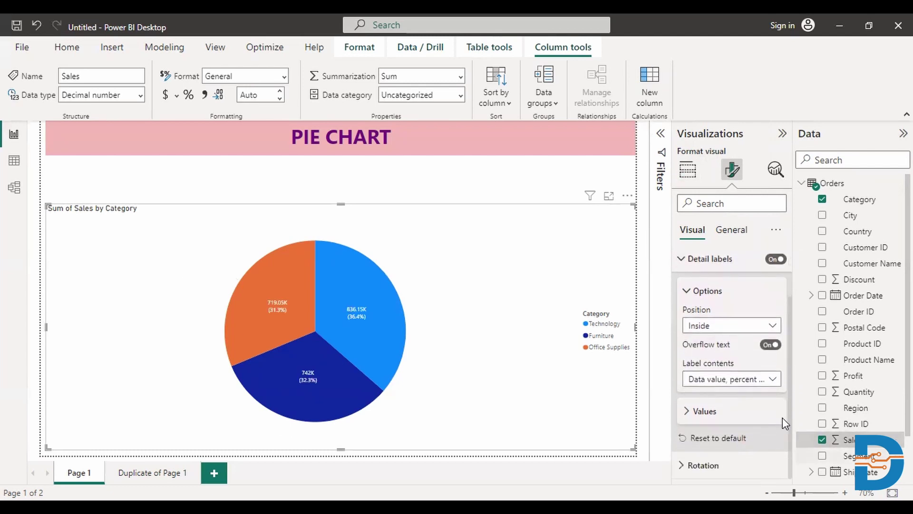
left_click(773, 379)
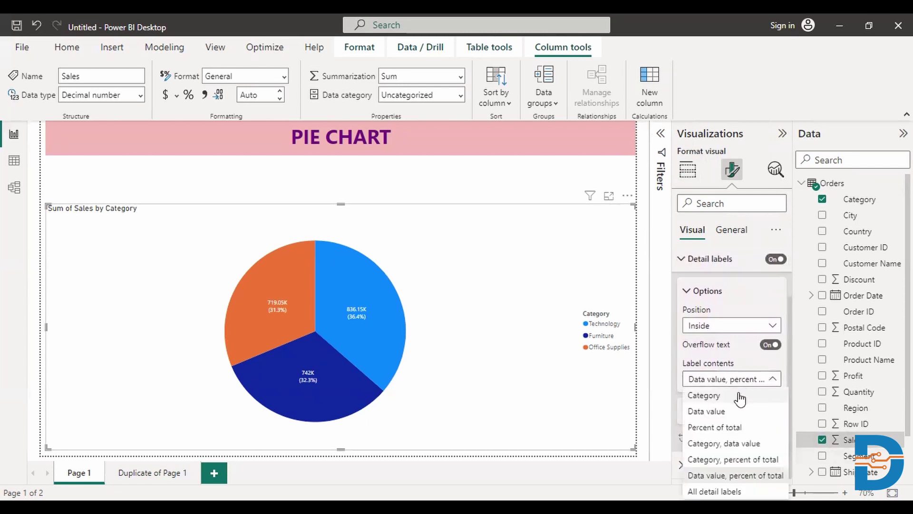
left_click(740, 399)
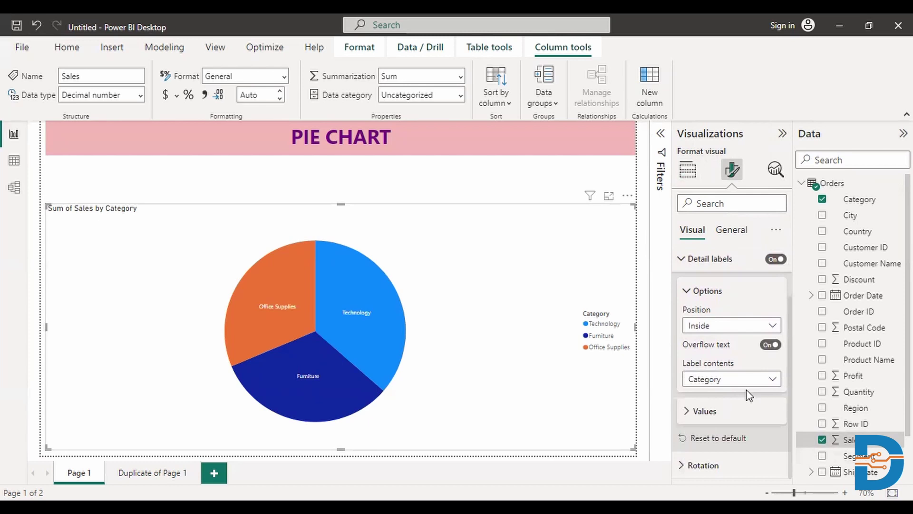
left_click(771, 384)
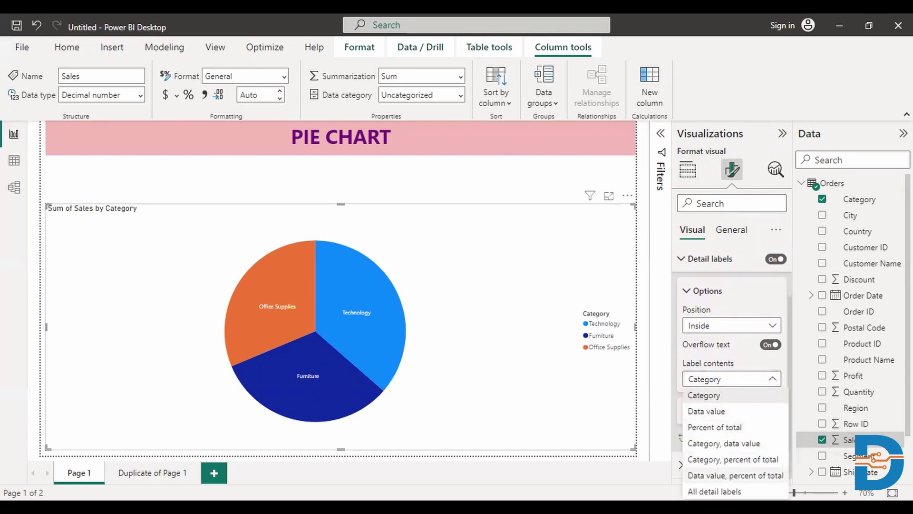
left_click(714, 491)
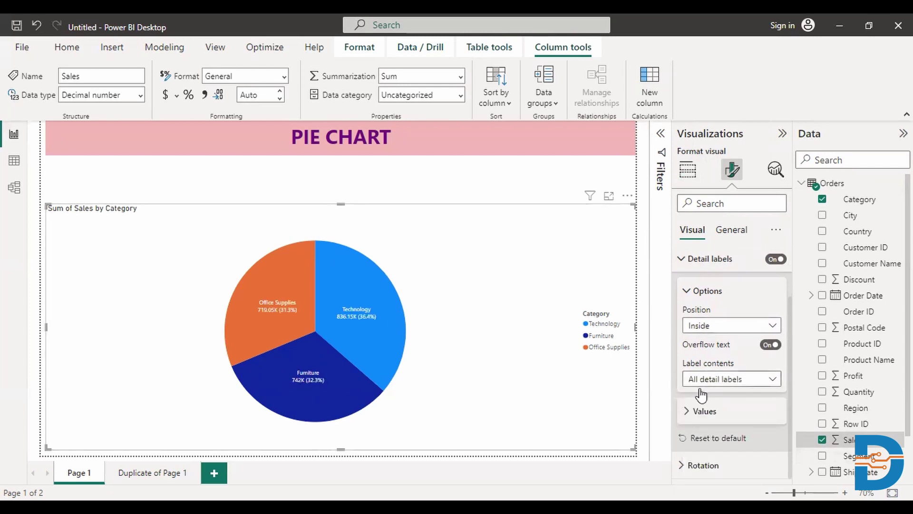
Set the pie's detail label values to white at font size 15.
left_click(687, 412)
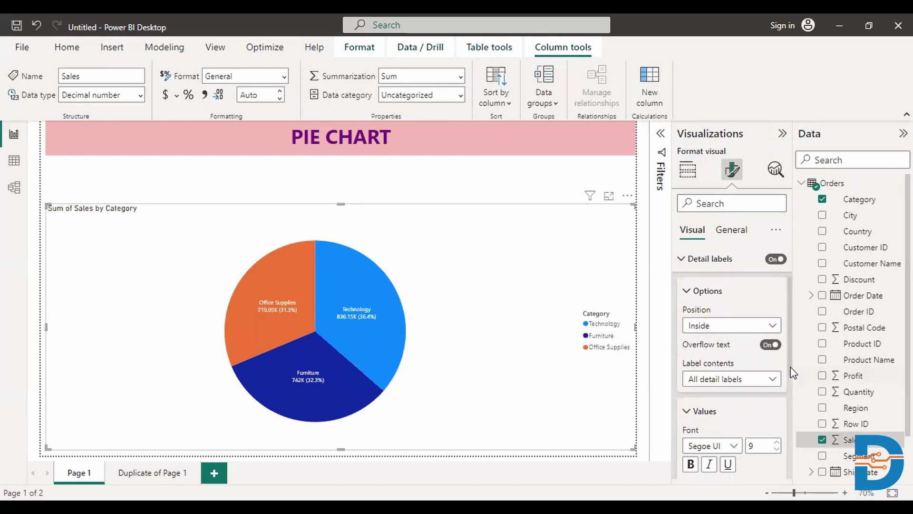
left_click_drag(791, 371, 789, 392)
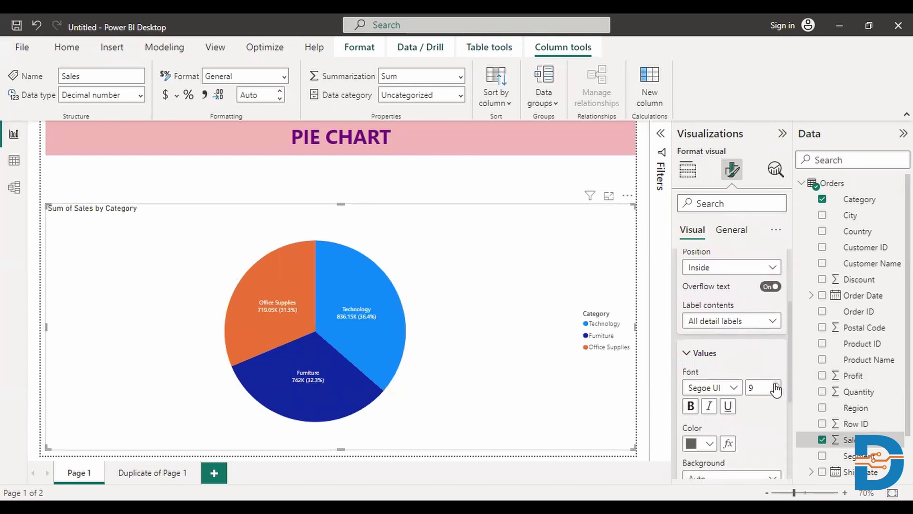
left_click(776, 384)
left_click(776, 384)
left_click(775, 384)
left_click(775, 384)
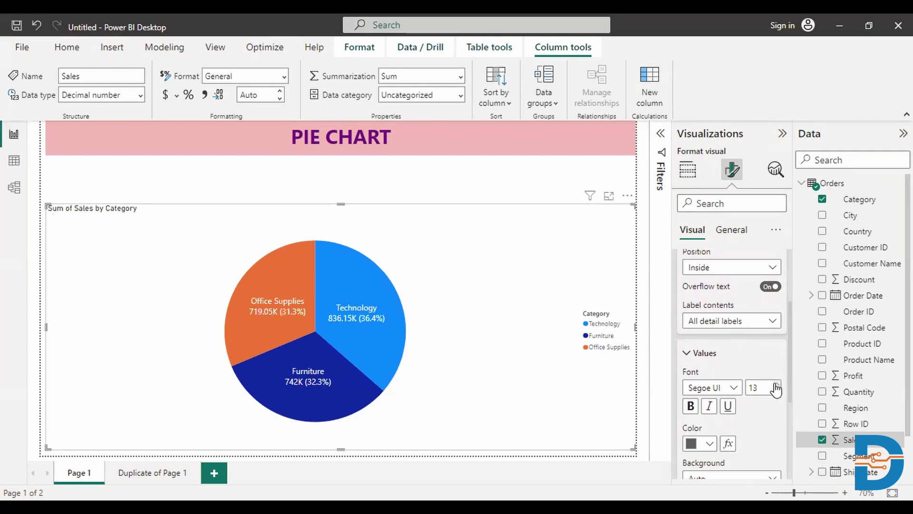
left_click(710, 443)
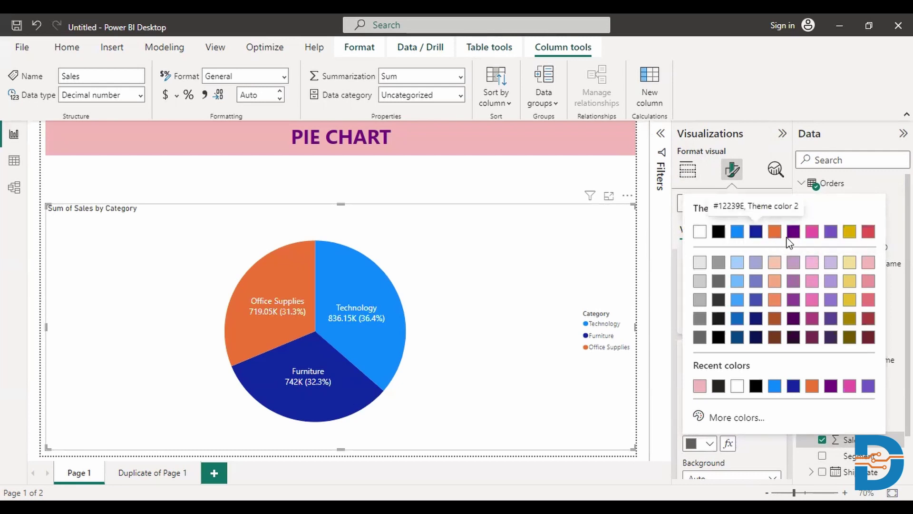
left_click(850, 232)
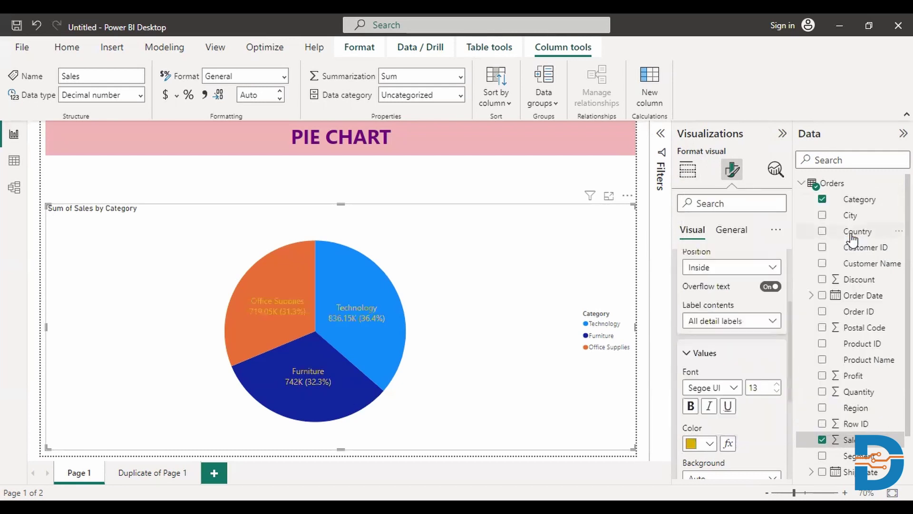
left_click(710, 444)
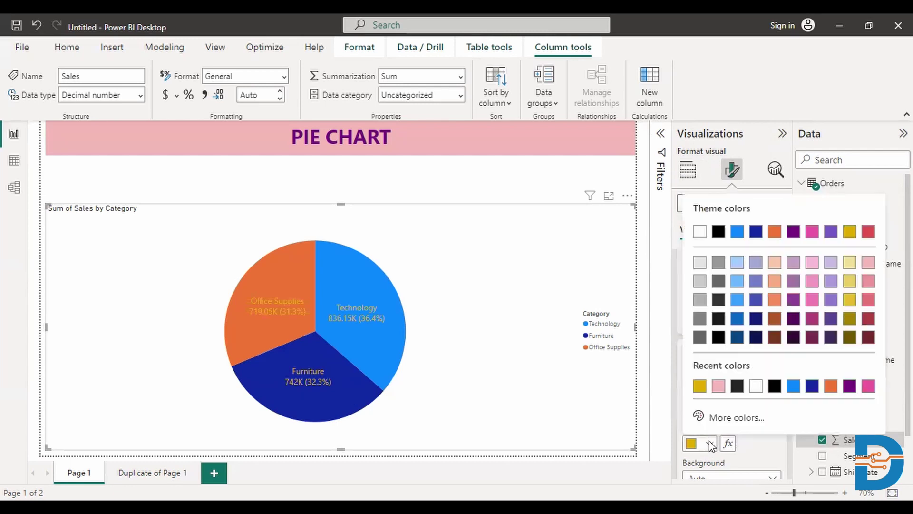
left_click(755, 386)
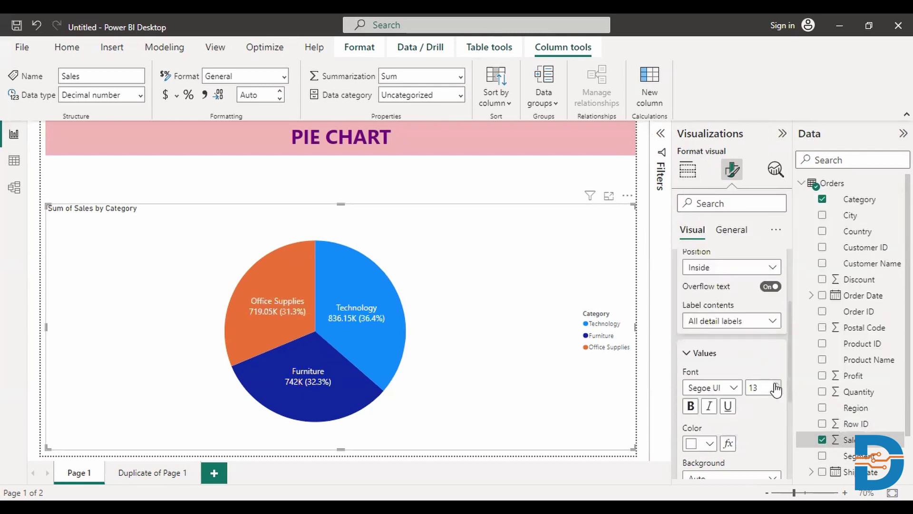
left_click(776, 384)
left_click(777, 384)
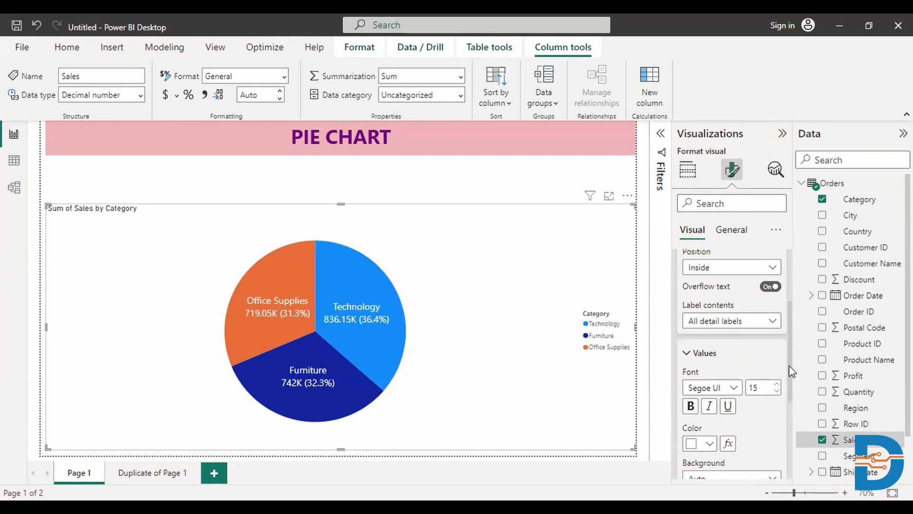
left_click_drag(790, 365, 787, 309)
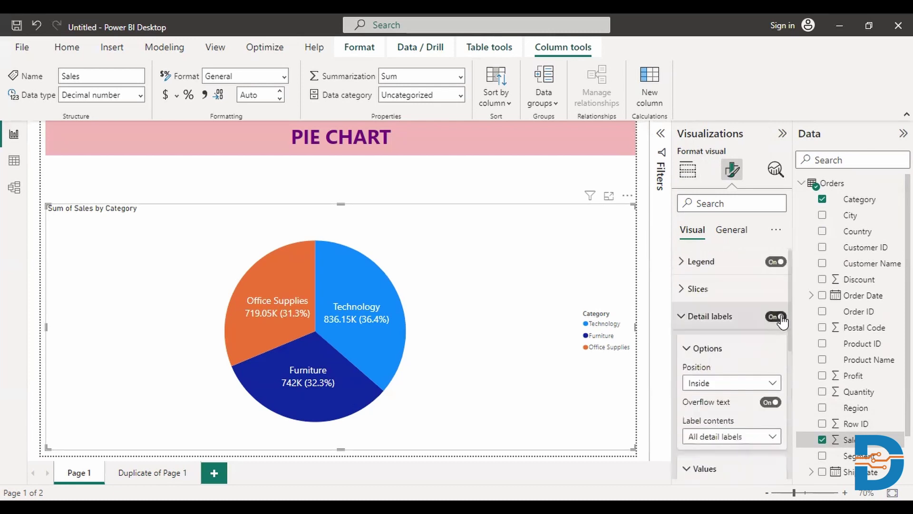
left_click(681, 317)
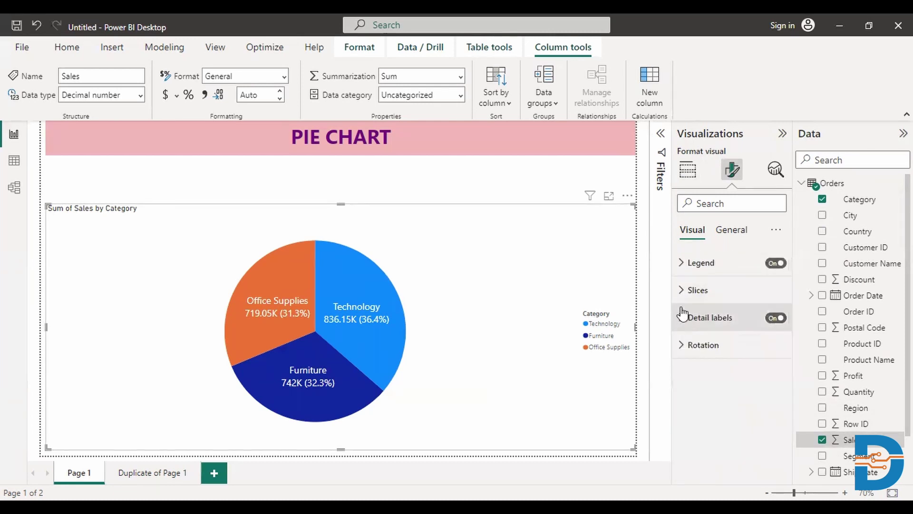
Colour the Technology slice yellow (#D9B300) and the Furniture slice light purple (#ac95da).
left_click(682, 289)
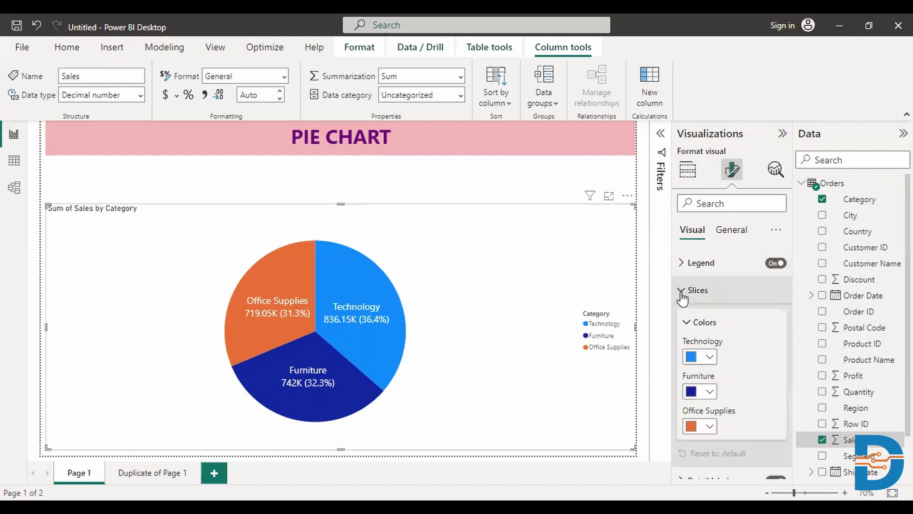
left_click(710, 358)
left_click(719, 299)
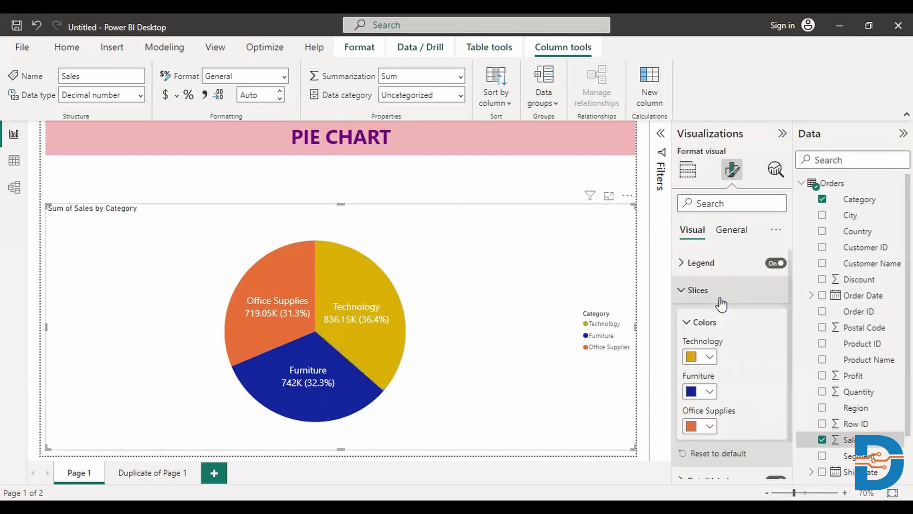
left_click(709, 392)
left_click(737, 334)
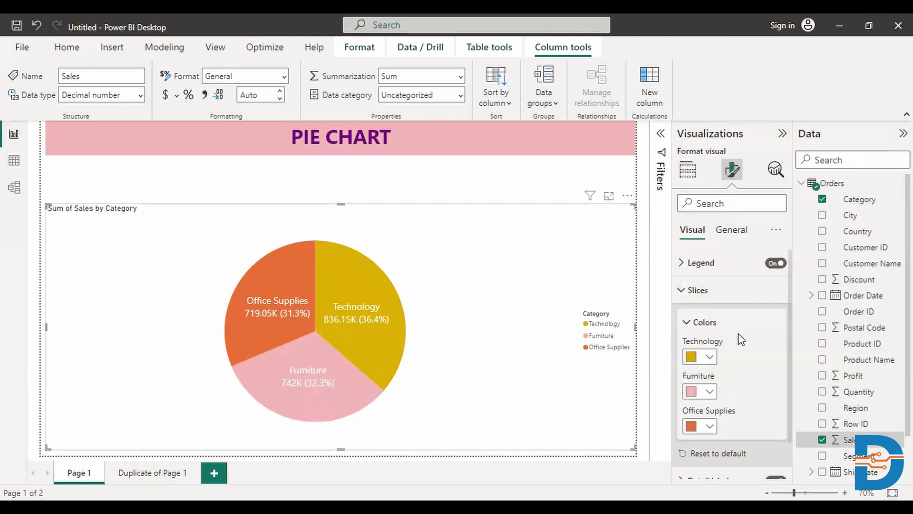
left_click(710, 391)
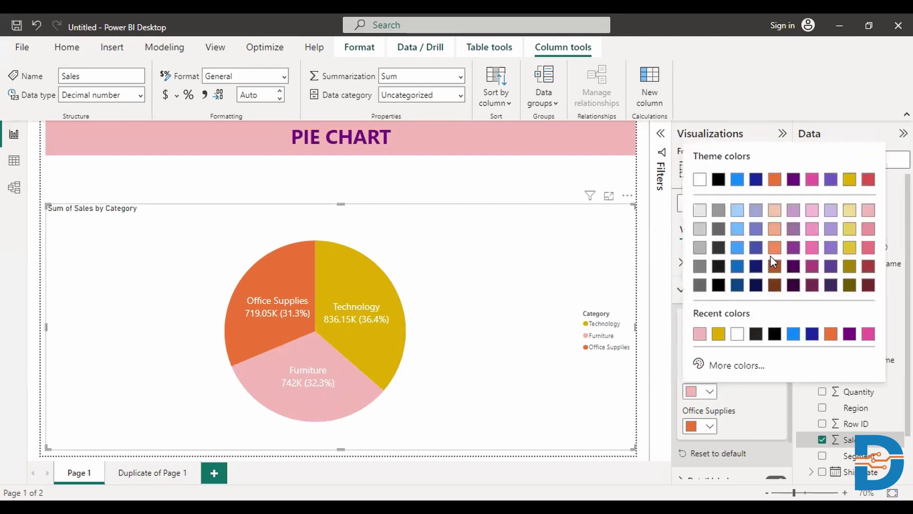
left_click(829, 231)
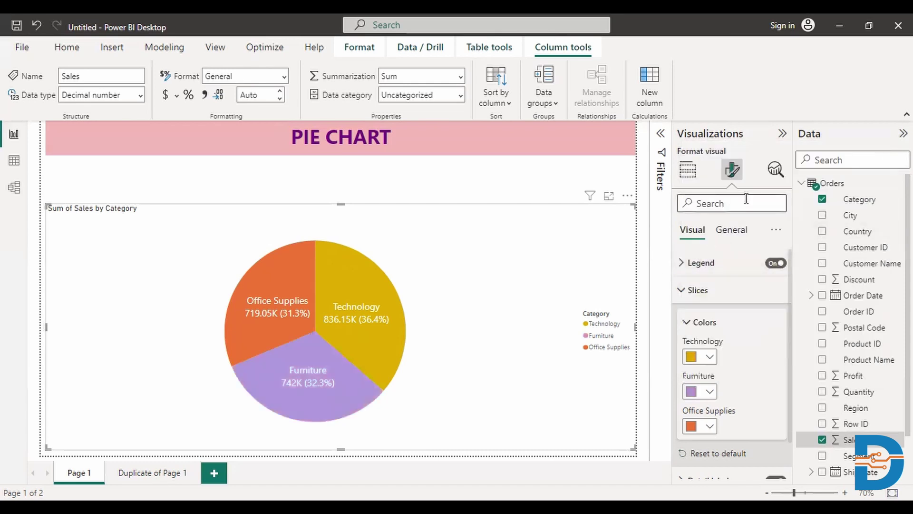
Put the legend at Bottom center with bold size-18 text and the Category title off.
left_click(684, 263)
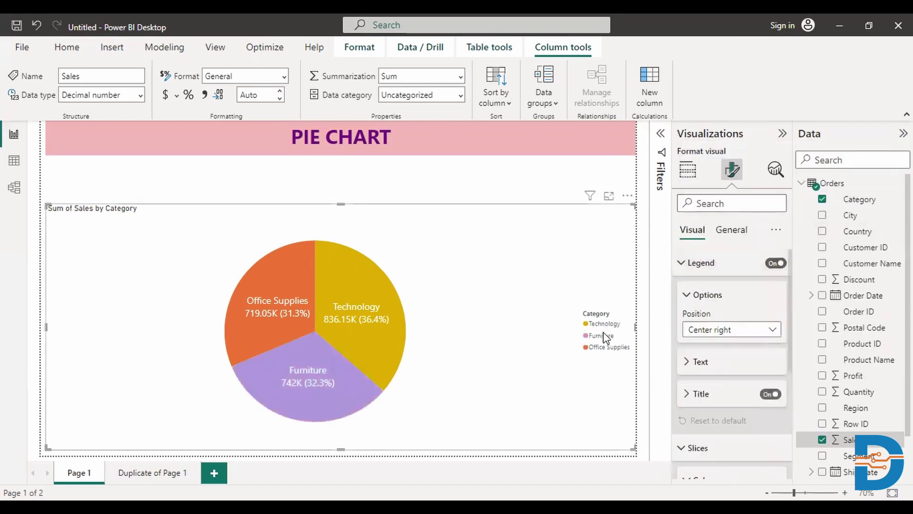
left_click(774, 335)
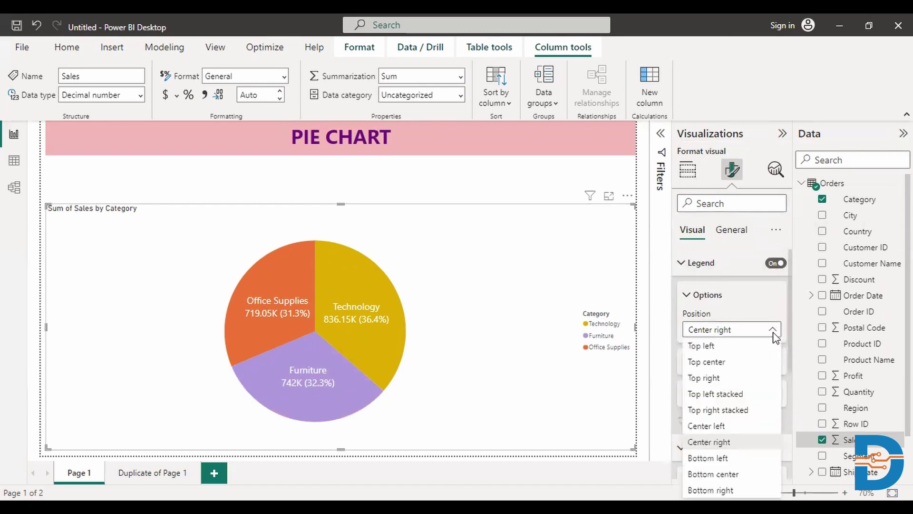
left_click(720, 474)
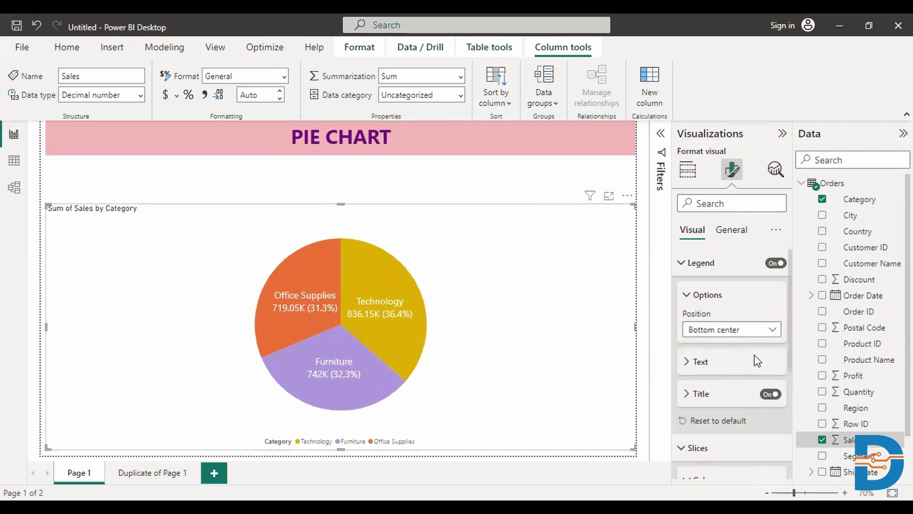
left_click(688, 366)
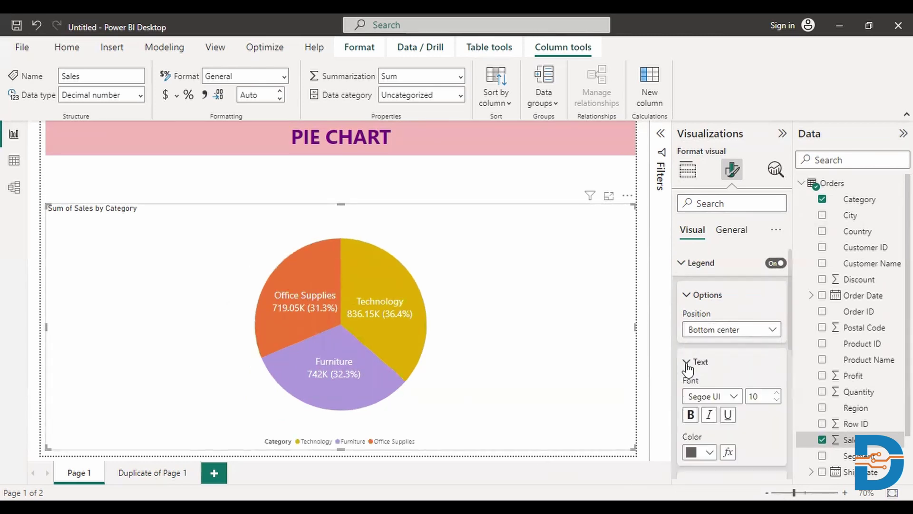
left_click(777, 393)
left_click(777, 393)
left_click(777, 393)
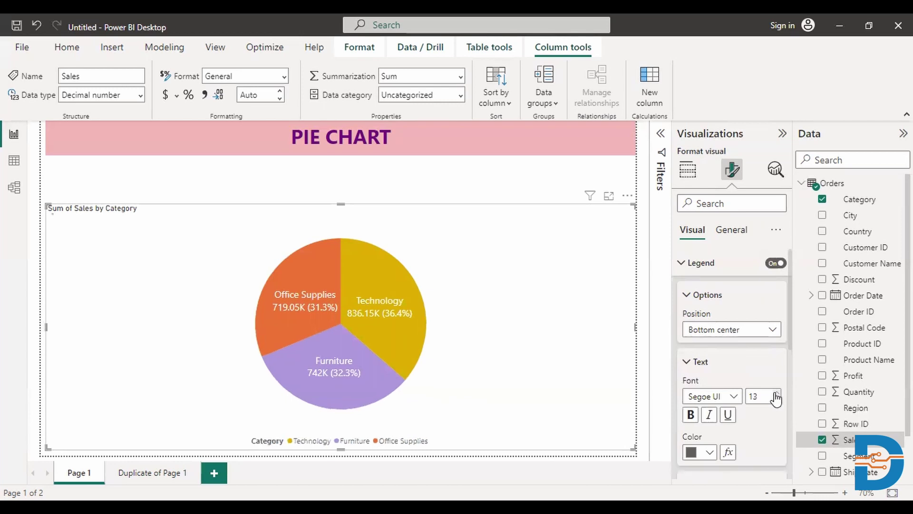
left_click(777, 393)
left_click(776, 393)
left_click(777, 392)
left_click(777, 393)
left_click(776, 393)
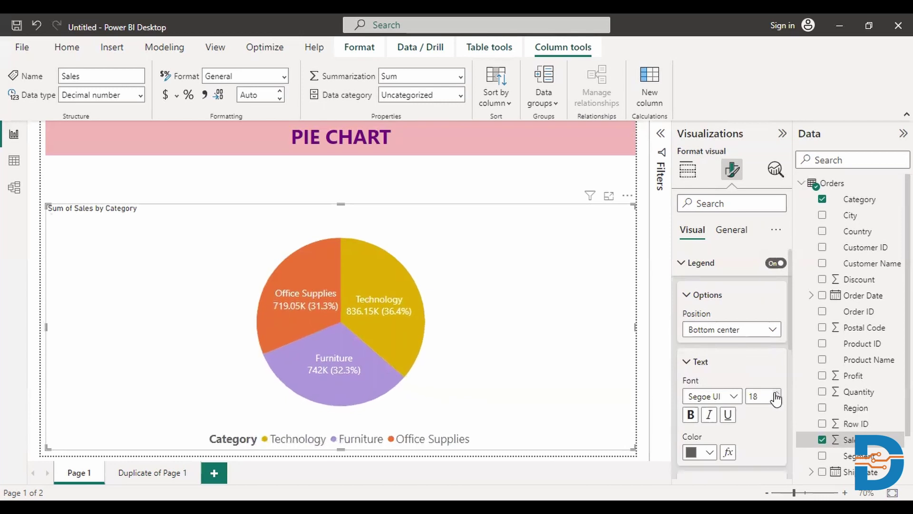
left_click(691, 416)
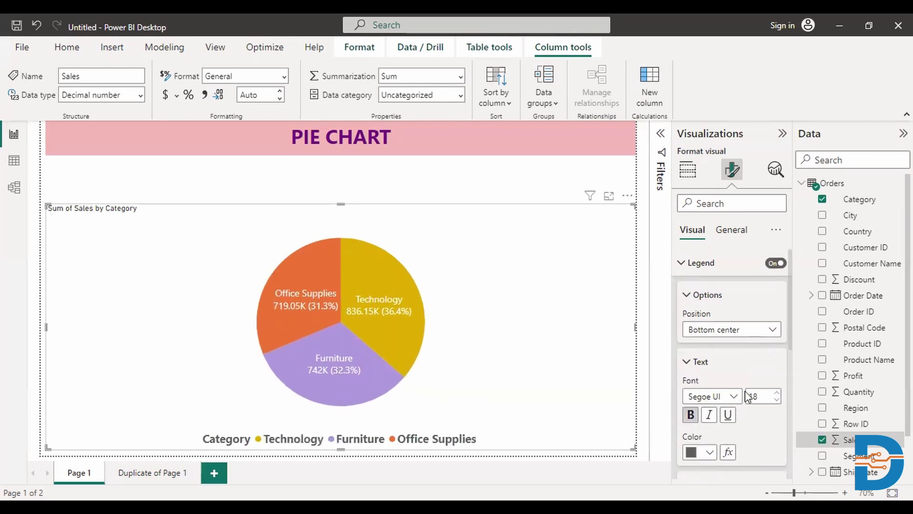
scroll(789, 343, "down", 3)
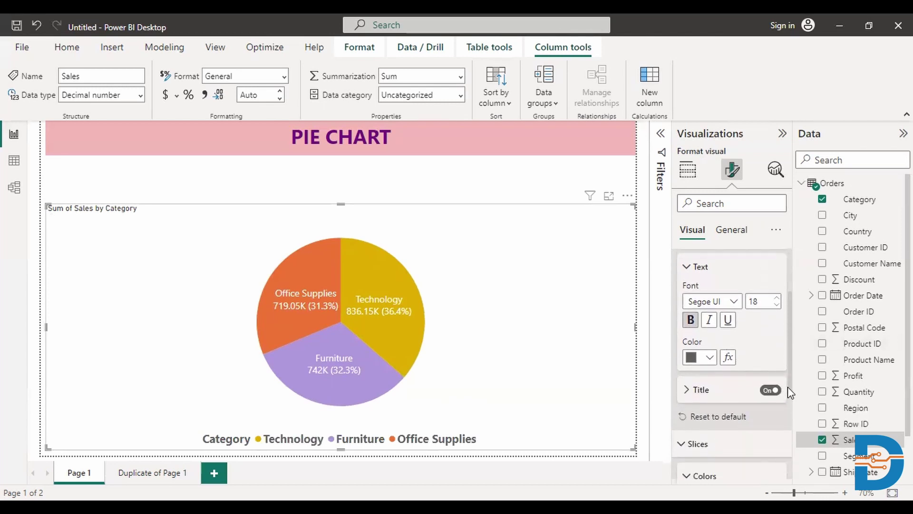
left_click(768, 384)
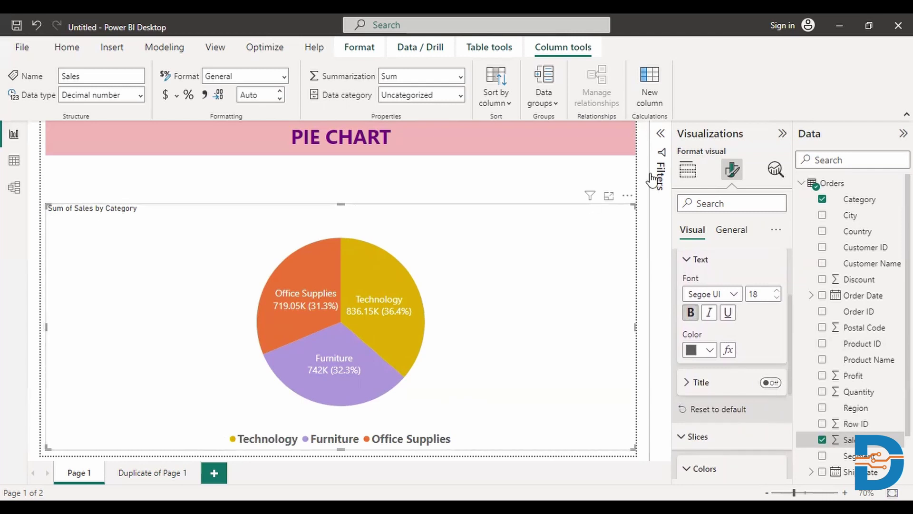
Format the chart title as size 19, bold, dark blue, centred, on a yellow background.
left_click(743, 233)
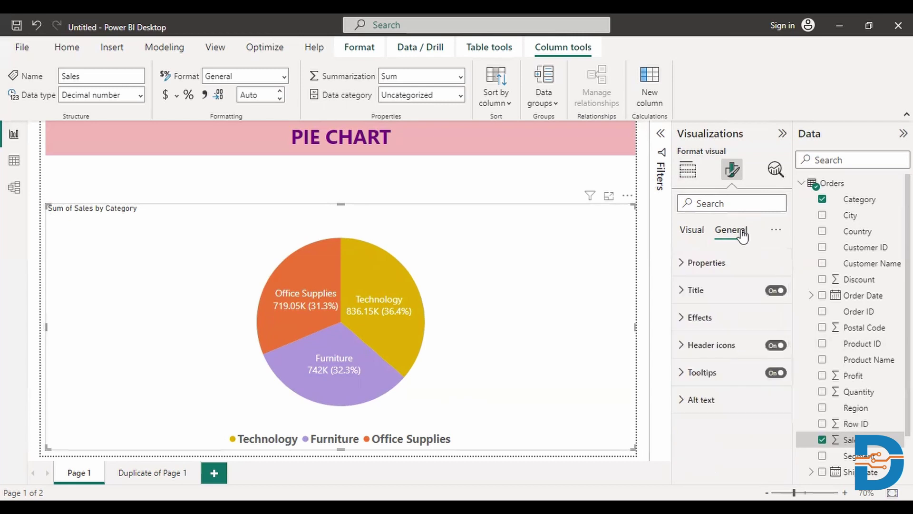
left_click(681, 292)
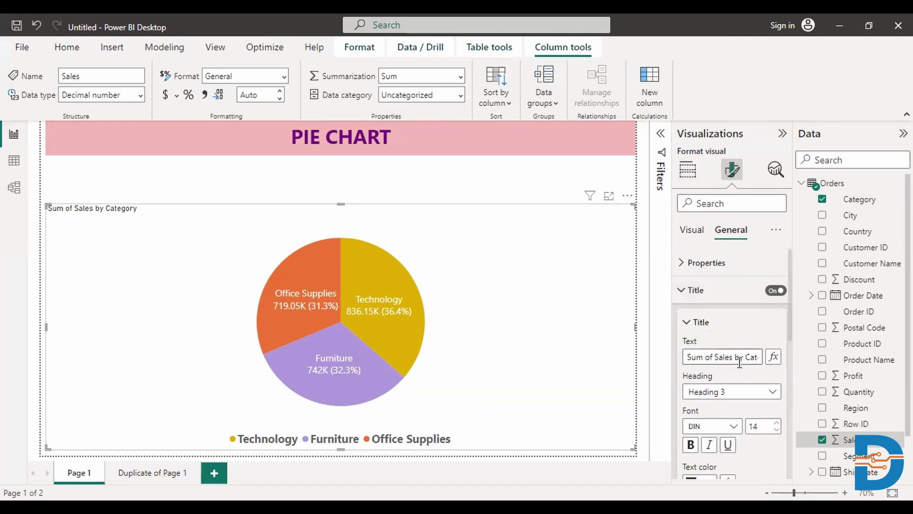
left_click(776, 422)
left_click(776, 422)
left_click(776, 422)
left_click(777, 422)
left_click(777, 422)
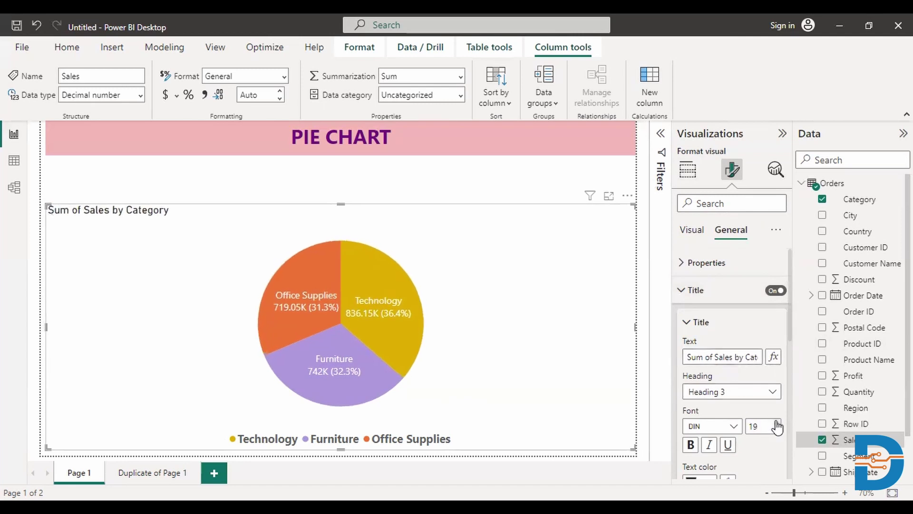
left_click(691, 445)
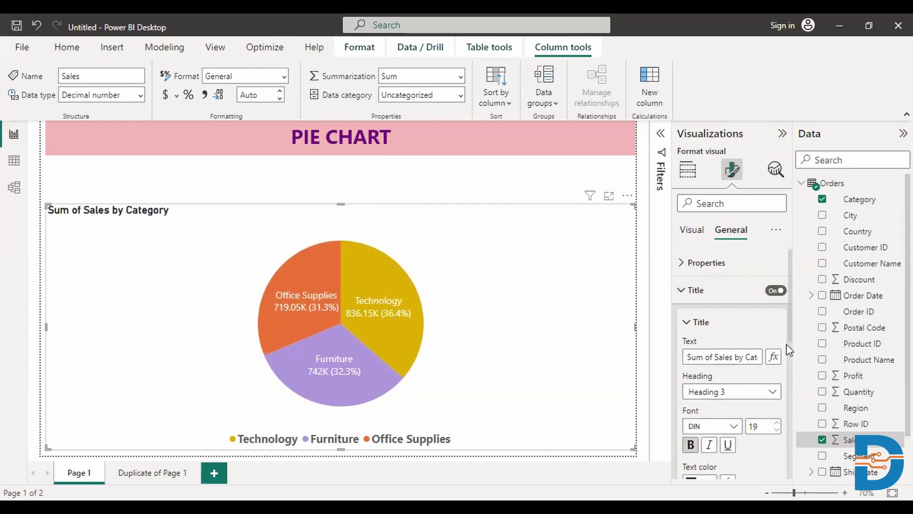
scroll(787, 376, "down", 2)
scroll(787, 378, "down", 1)
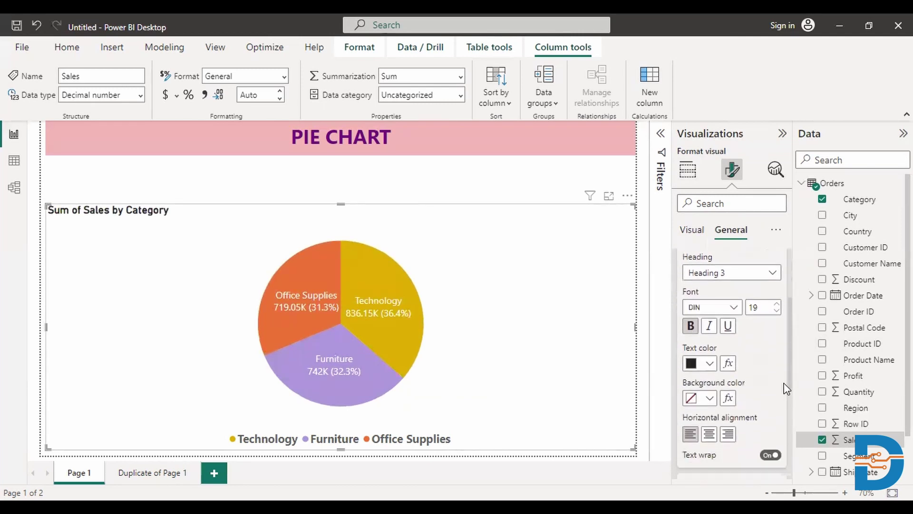
left_click(710, 366)
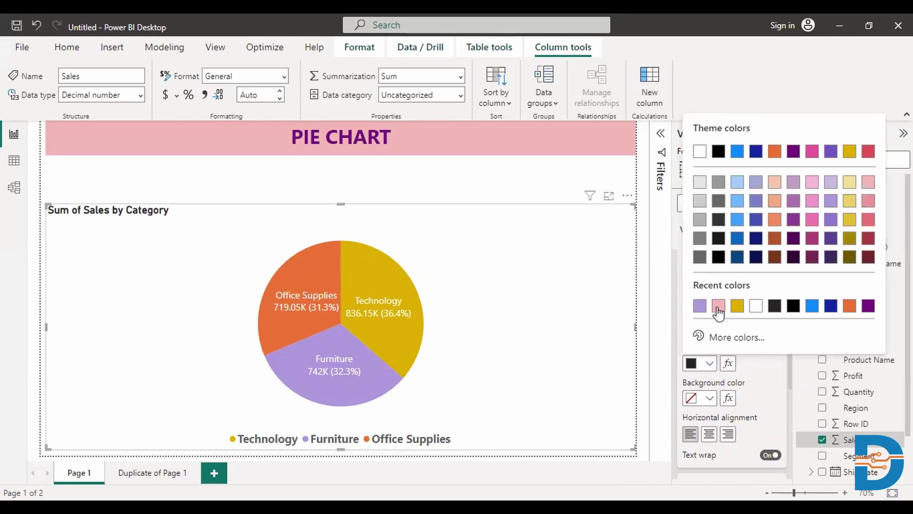
left_click(756, 241)
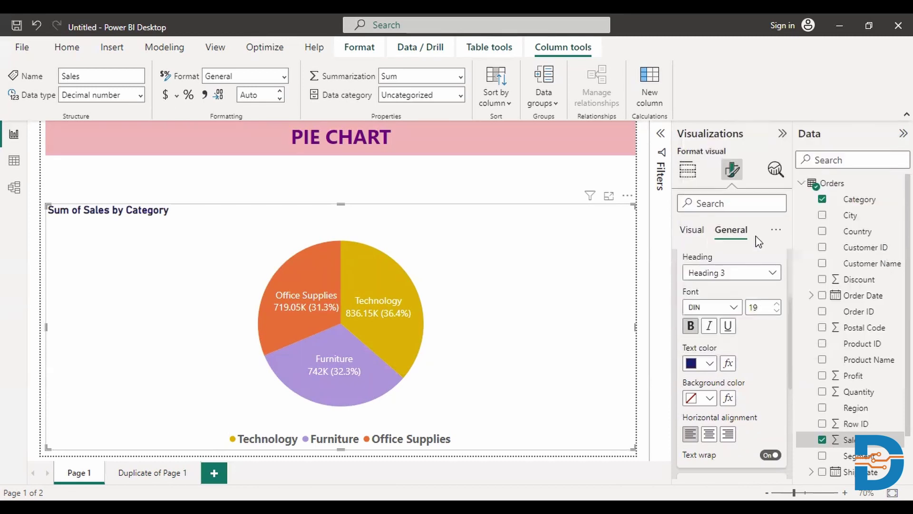
left_click(708, 435)
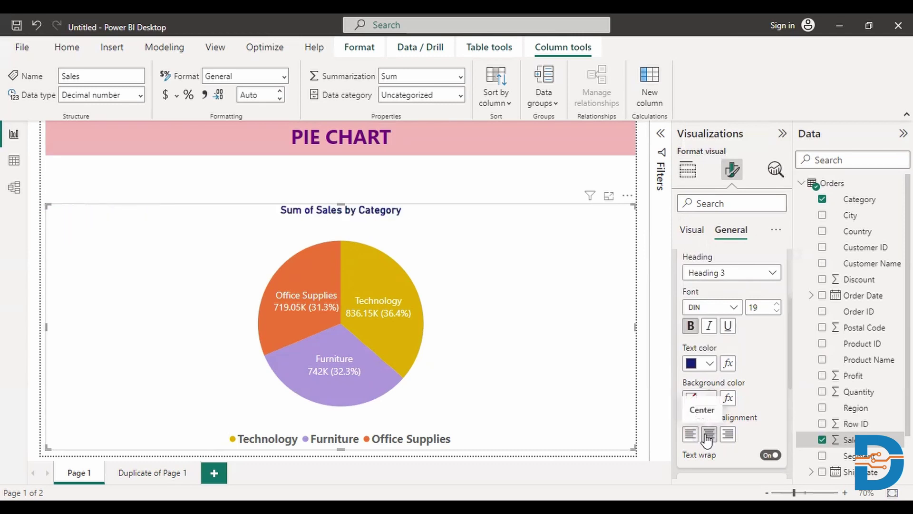
left_click(712, 399)
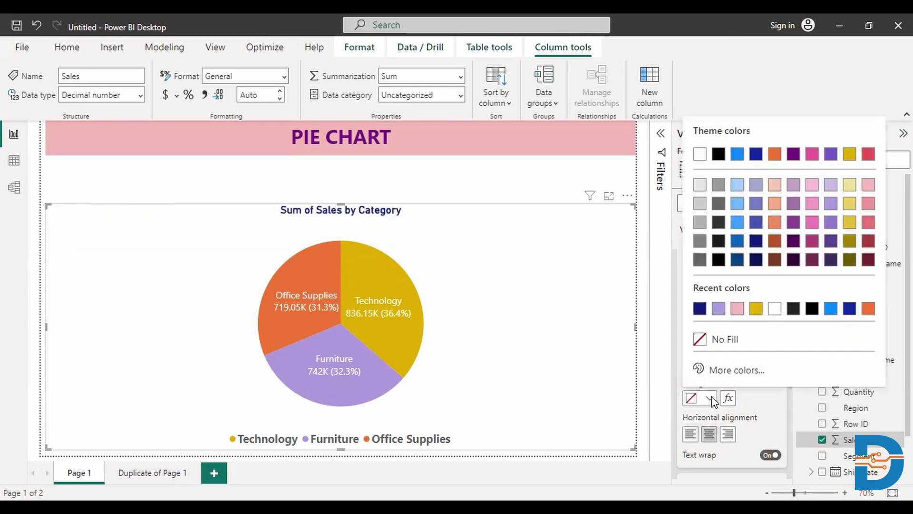
left_click(756, 308)
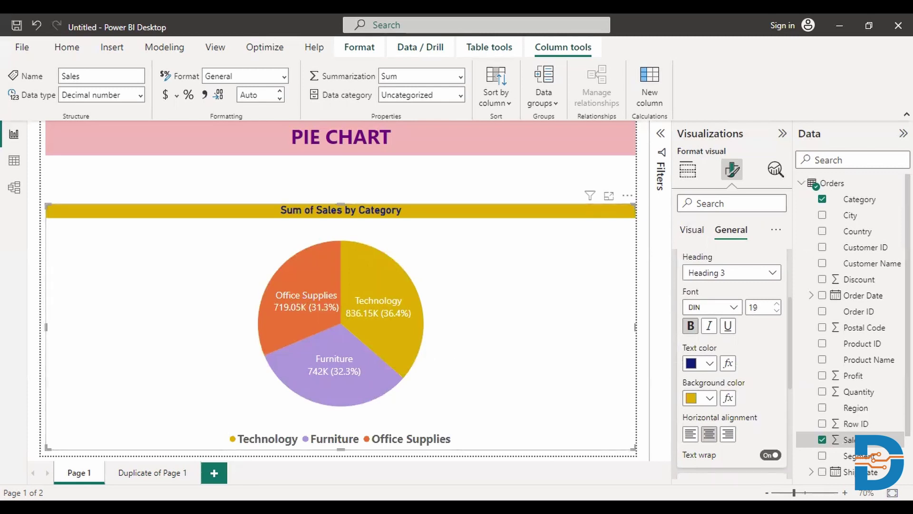
On the Duplicate of Page 1 page, add a donut chart stretched down most of the page.
left_click(152, 472)
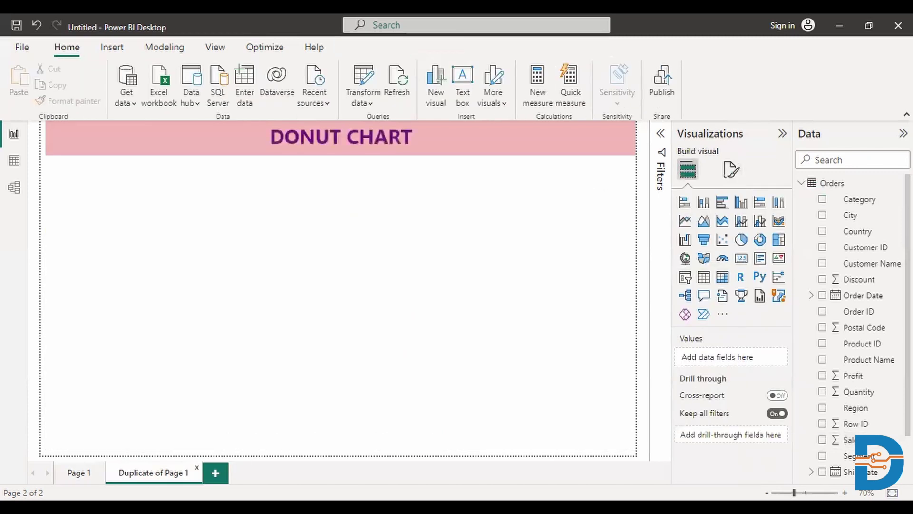
left_click(761, 243)
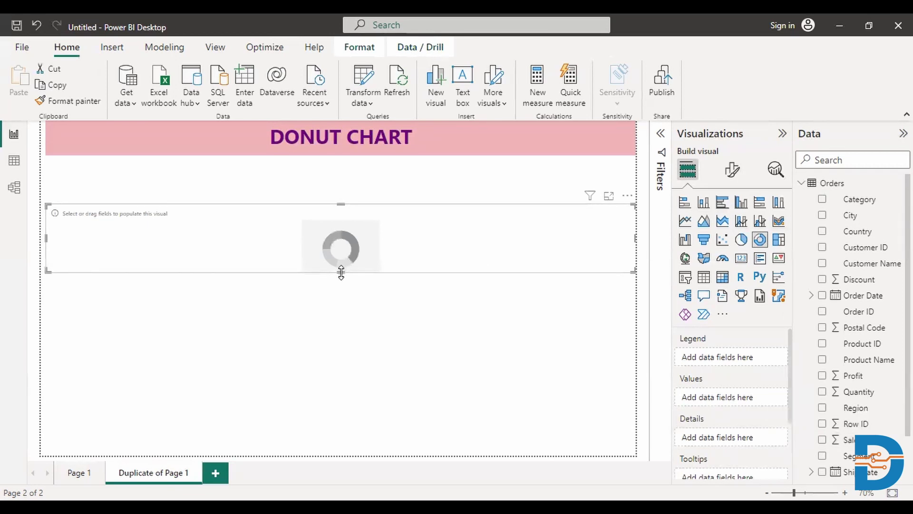
left_click_drag(341, 273, 327, 444)
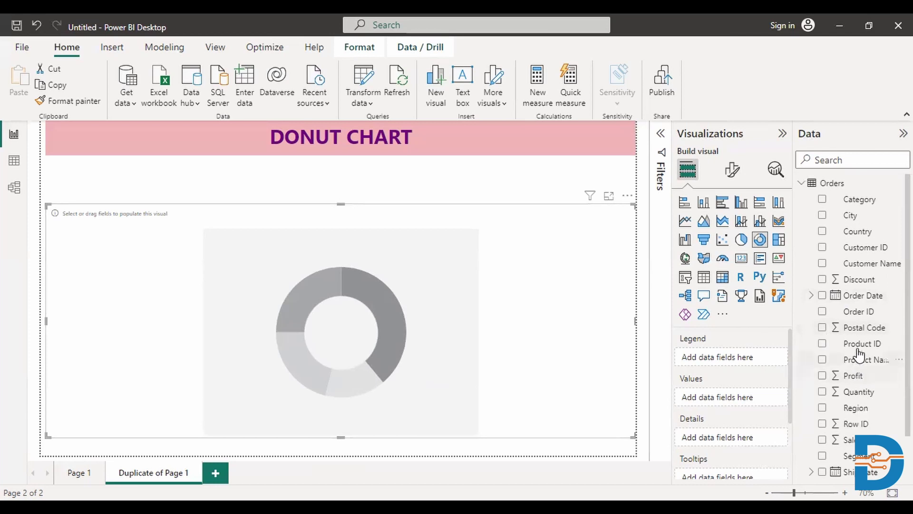
Add Region as the donut's legend and Sales as its values.
left_click(823, 408)
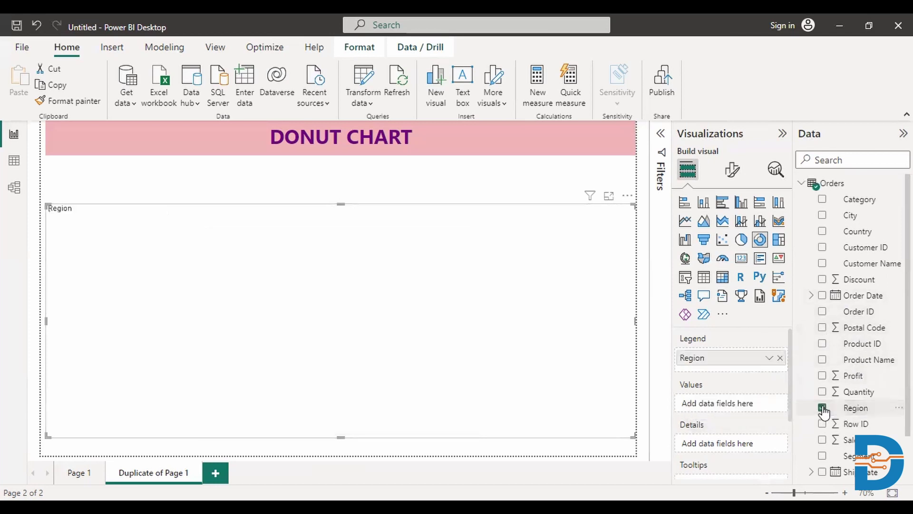
left_click(823, 440)
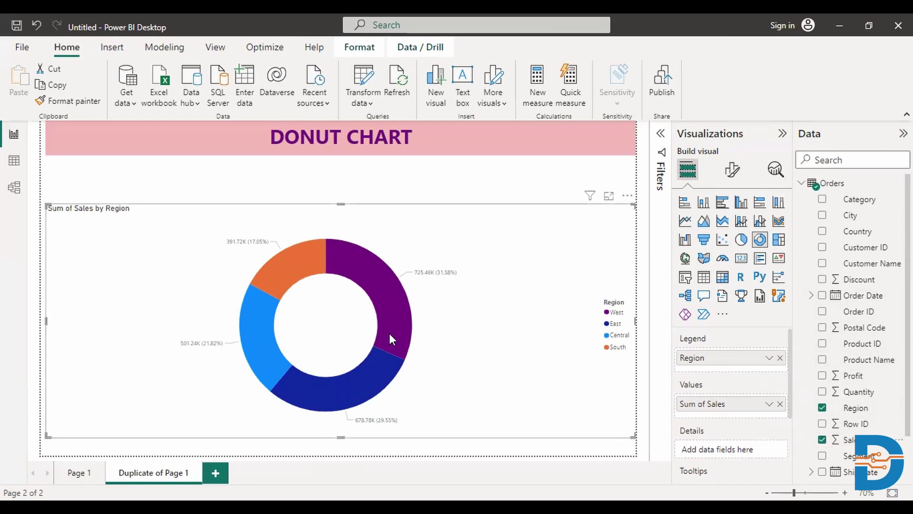
mouse_move(402, 356)
mouse_move(307, 257)
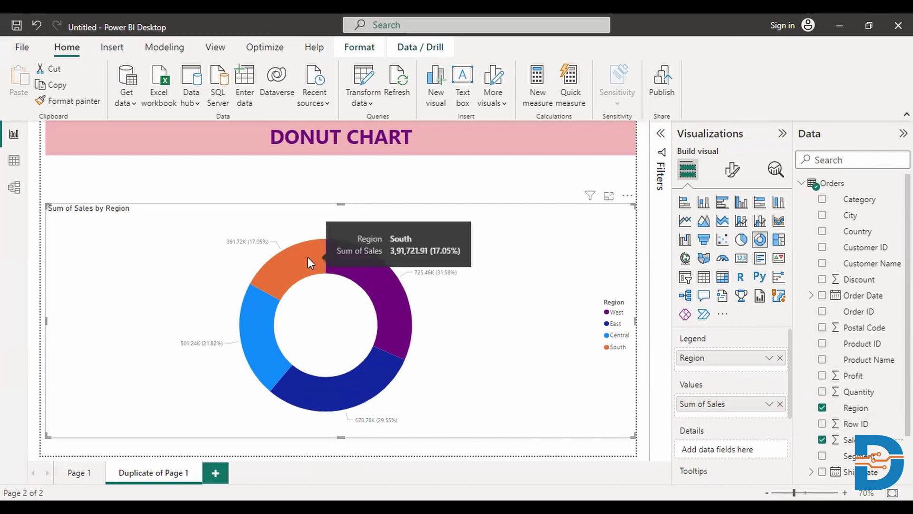